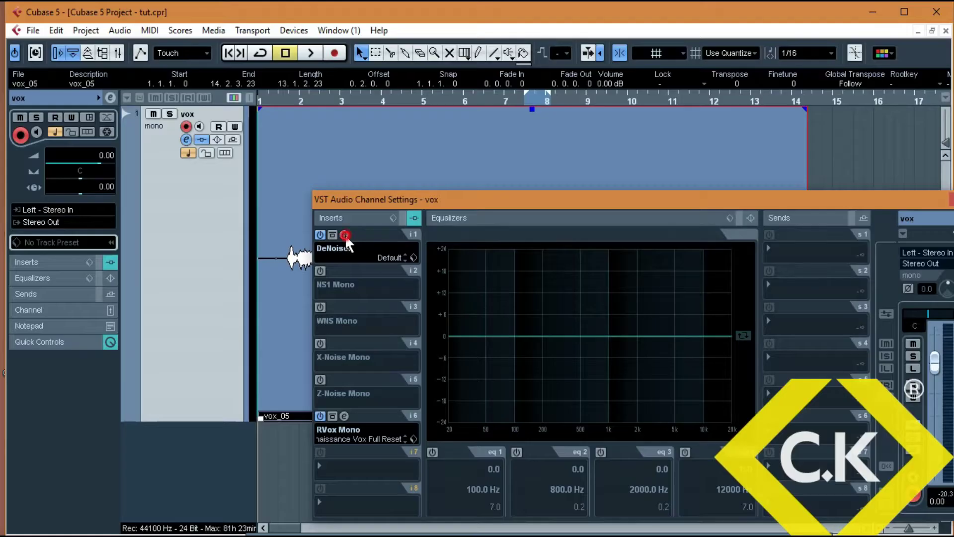
Open the DeNoiser insert's editor on the vox channel
{"action": "left_click", "coordinate": [345, 234]}
Audition DeNoiser reduction from 0 to -20 dB during playback, settling near -11 dB
{"action": "left_click_drag", "start_coordinate": [436, 294], "coordinate": [446, 139]}
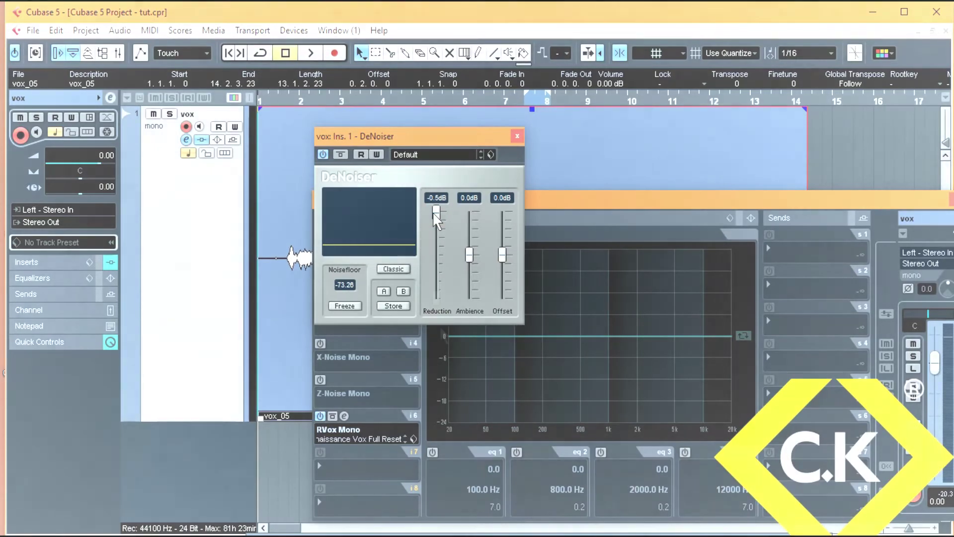
{"action": "left_click_drag", "start_coordinate": [433, 212], "coordinate": [439, 325]}
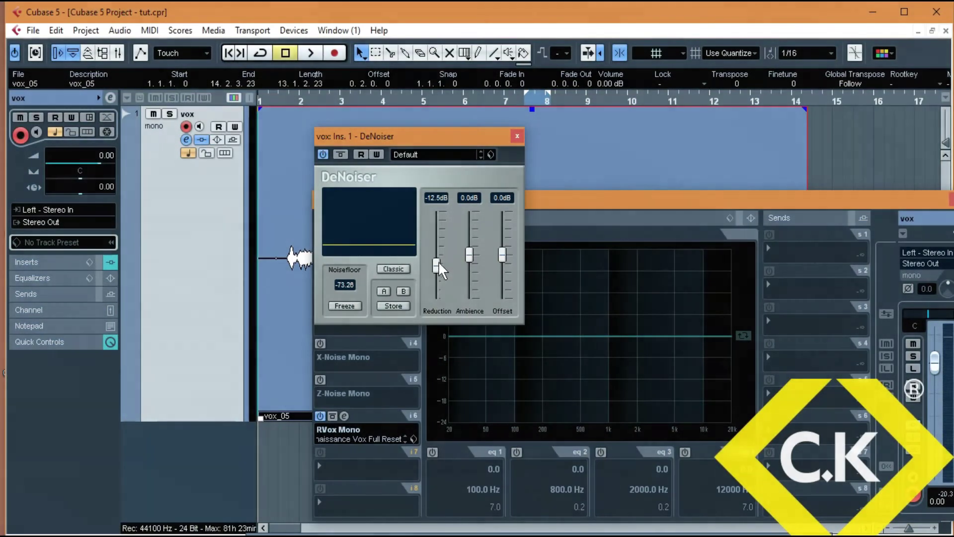
{"action": "left_click_drag", "start_coordinate": [436, 269], "coordinate": [435, 314]}
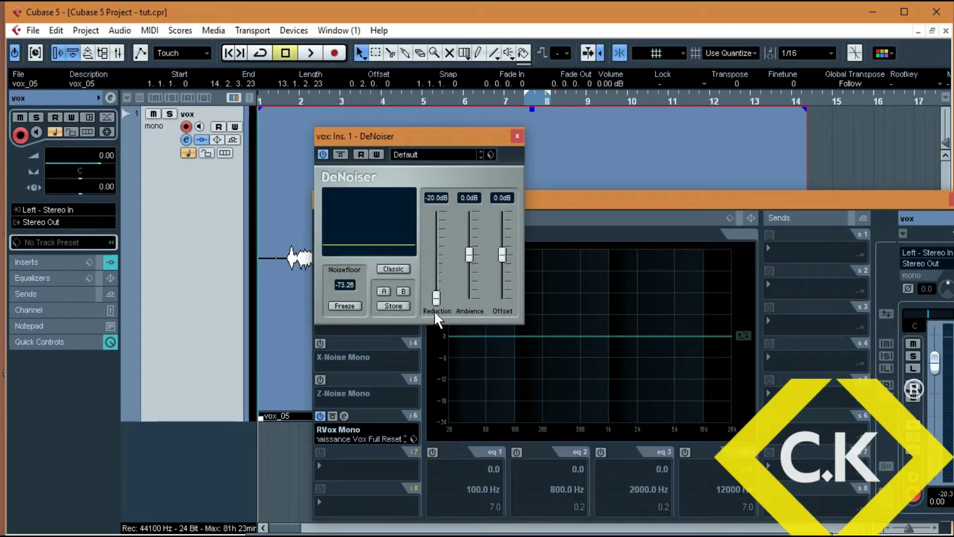
{"action": "left_click_drag", "start_coordinate": [434, 286], "coordinate": [449, 169]}
{"action": "left_click_drag", "start_coordinate": [437, 210], "coordinate": [426, 329]}
{"action": "left_click_drag", "start_coordinate": [436, 297], "coordinate": [433, 262]}
{"action": "key", "text": "space"}
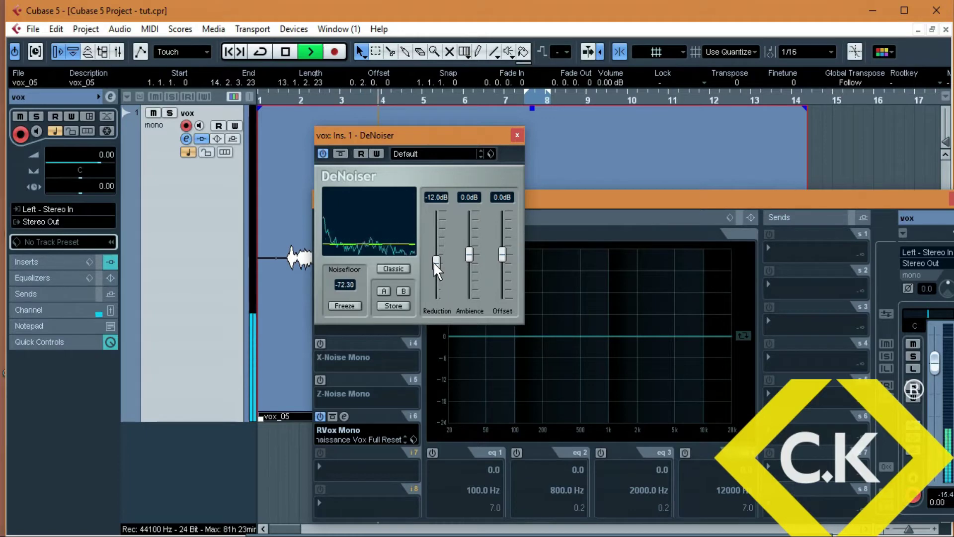
{"action": "key", "text": "space"}
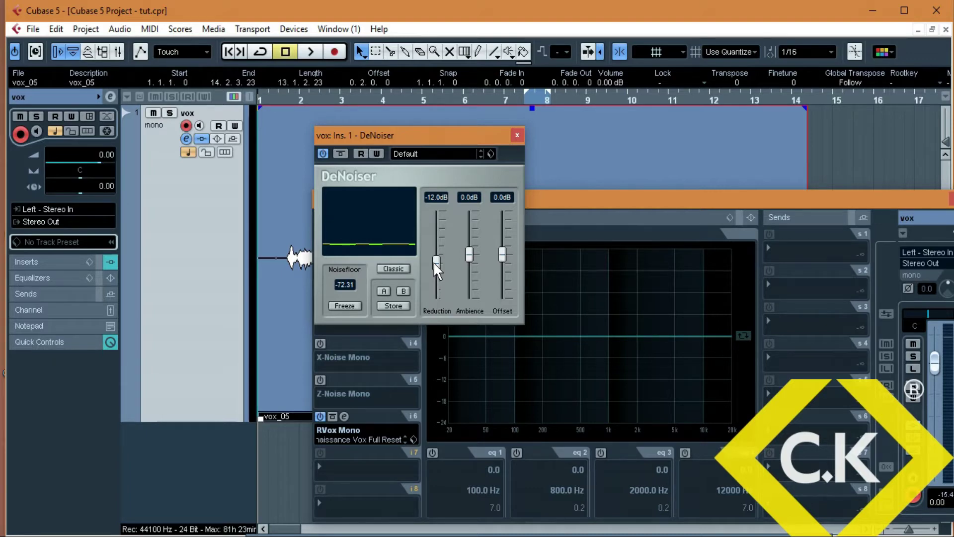
{"action": "left_click_drag", "start_coordinate": [433, 261], "coordinate": [434, 259]}
Switch off DeNoiser, move NS1 to insert slot 5, and enable Z-Noise with its editor open
{"action": "left_click", "coordinate": [514, 135]}
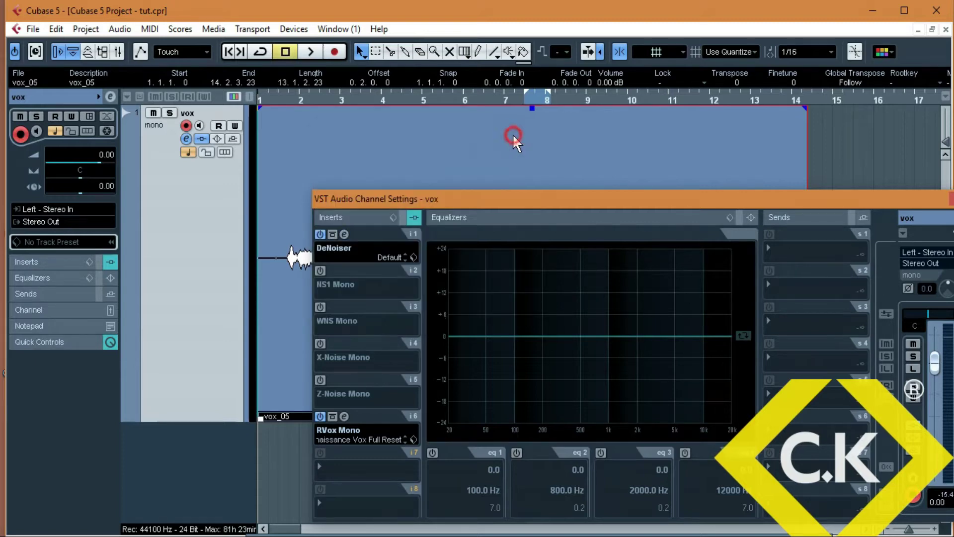
{"action": "left_click", "coordinate": [321, 234]}
{"action": "mouse_move", "coordinate": [407, 277]}
{"action": "left_mouse_down"}
{"action": "mouse_move", "coordinate": [407, 417]}
{"action": "mouse_move", "coordinate": [413, 290]}
{"action": "left_mouse_up"}
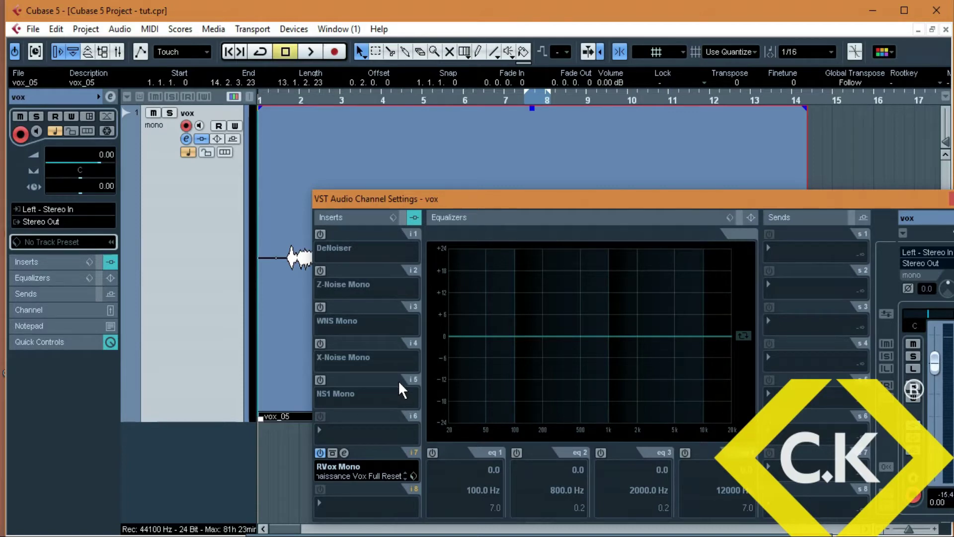
{"action": "left_click", "coordinate": [320, 270]}
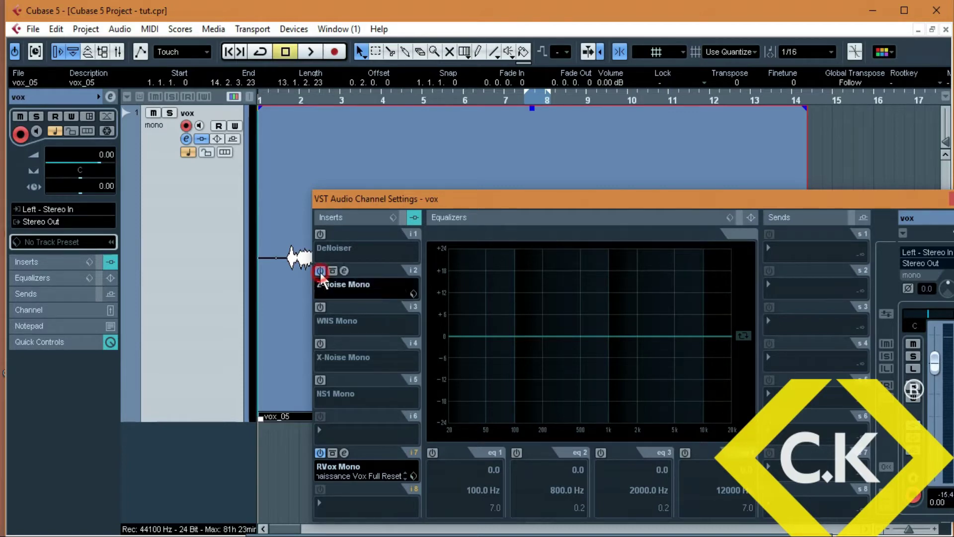
{"action": "left_click", "coordinate": [345, 270]}
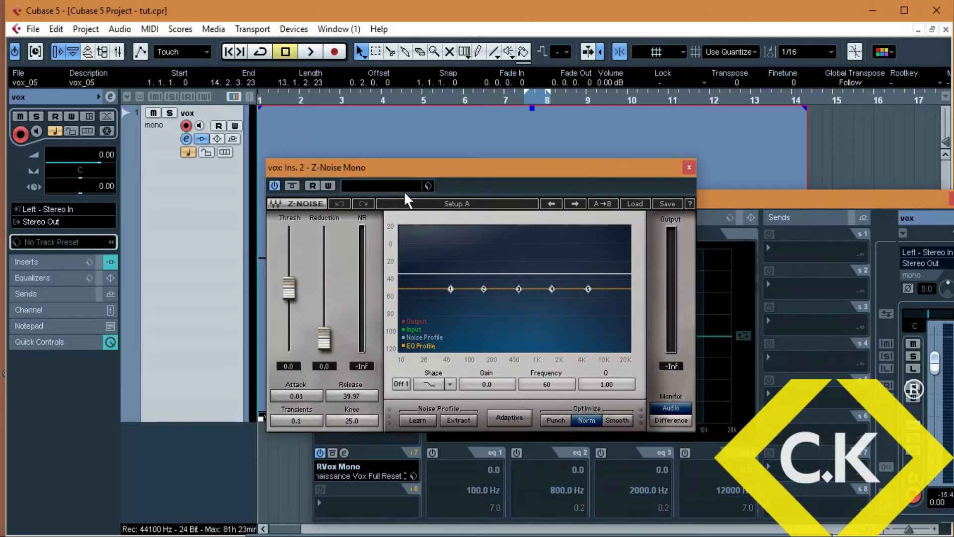
Loop playback from bar 1 and capture a Z-Noise noise profile with Learn
{"action": "left_click_drag", "start_coordinate": [393, 168], "coordinate": [526, 241]}
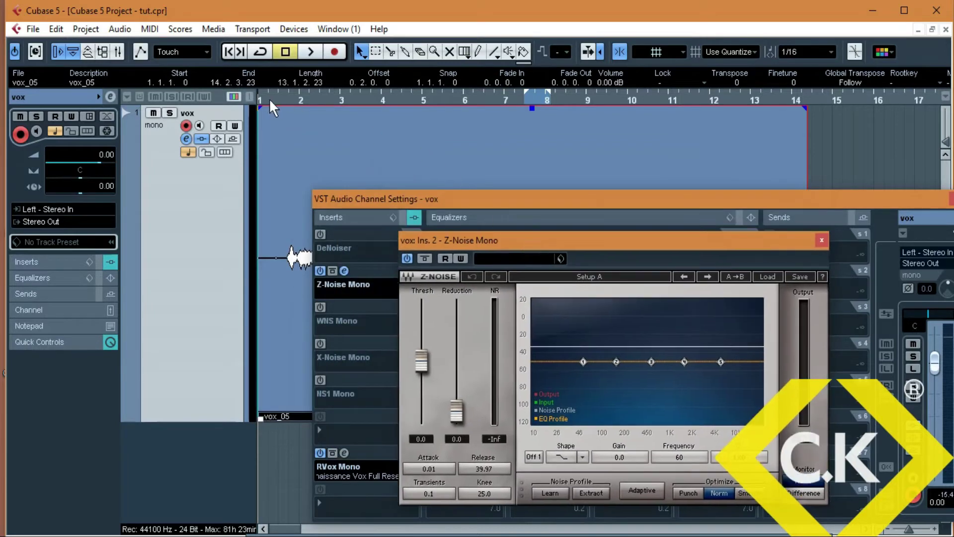
{"action": "mouse_move", "coordinate": [537, 102]}
{"action": "left_mouse_down"}
{"action": "mouse_move", "coordinate": [272, 99]}
{"action": "mouse_move", "coordinate": [271, 108]}
{"action": "left_mouse_up"}
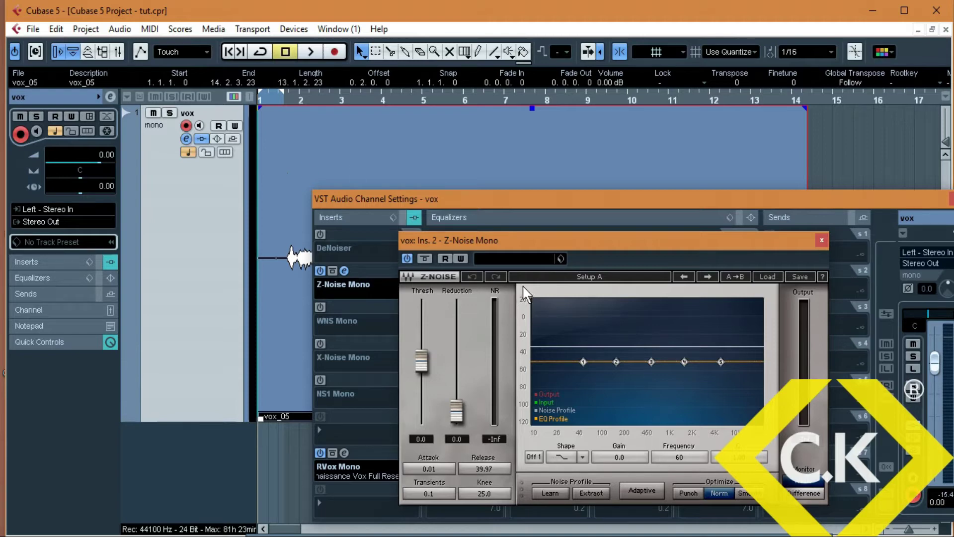
{"action": "left_click_drag", "start_coordinate": [542, 241], "coordinate": [503, 211]}
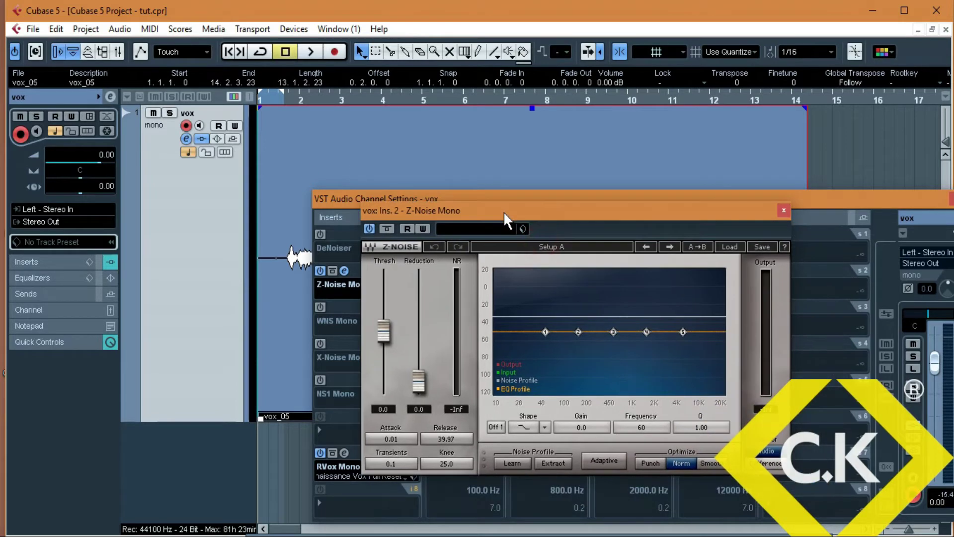
{"action": "key", "text": "space"}
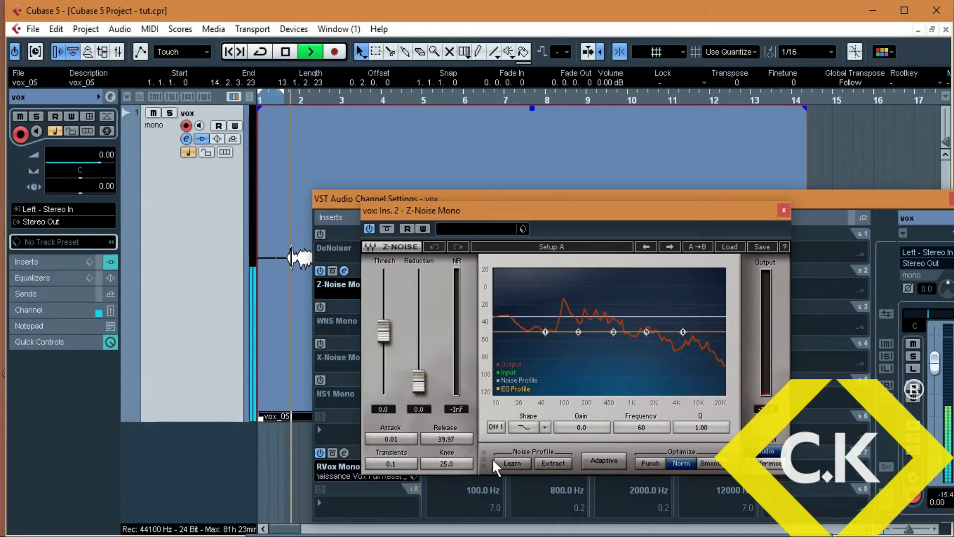
{"action": "left_click", "coordinate": [260, 55]}
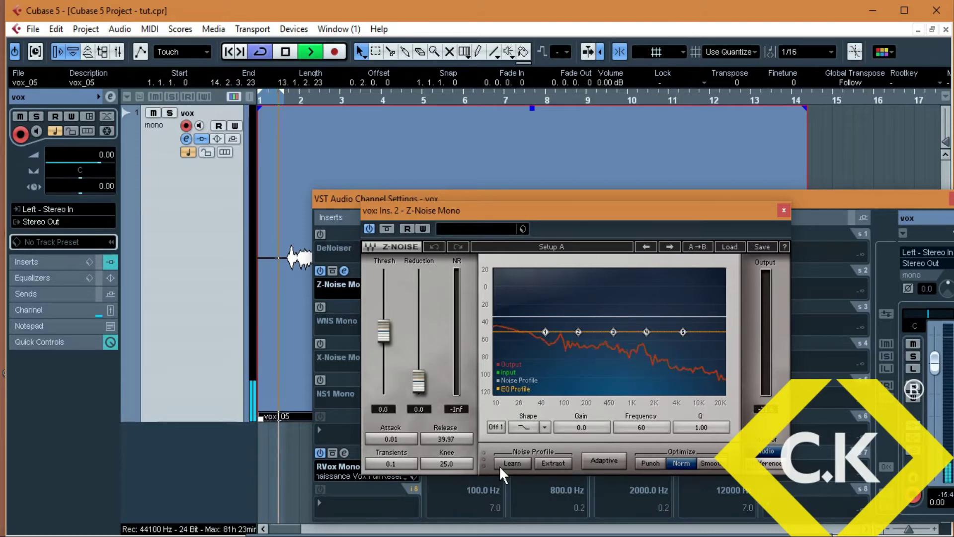
{"action": "left_click", "coordinate": [514, 466]}
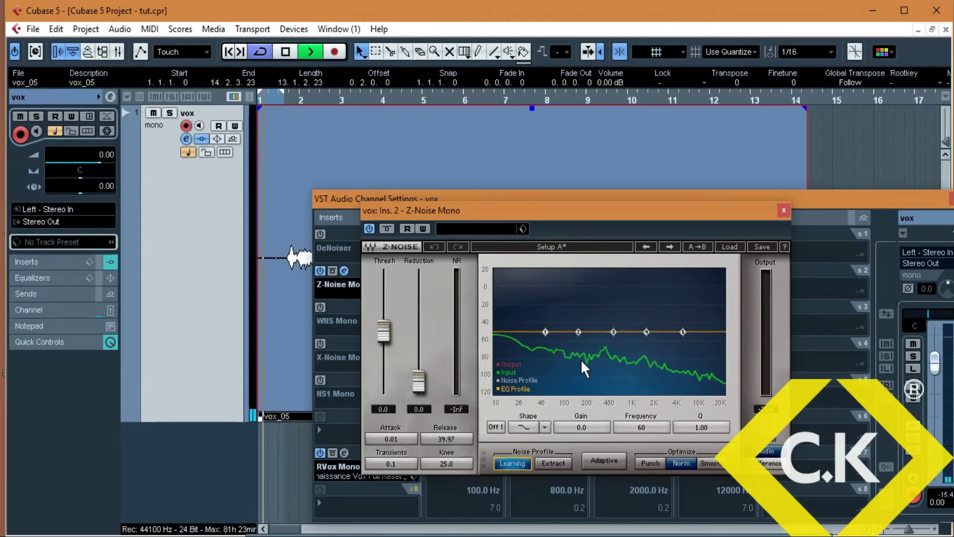
{"action": "left_click", "coordinate": [508, 466]}
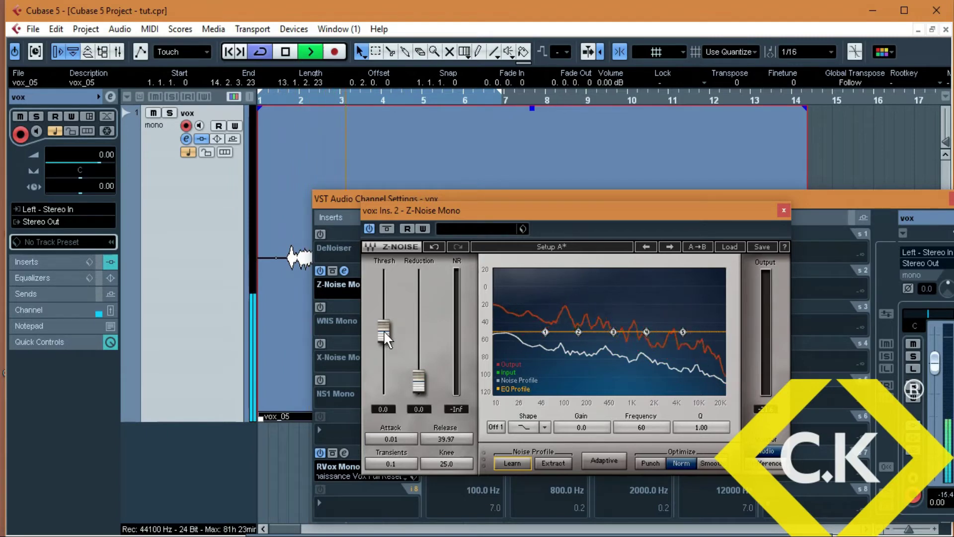
Set Z-Noise threshold to 33.6 and reduction to 9.5, auditioning the vocal
{"action": "left_click_drag", "start_coordinate": [383, 330], "coordinate": [384, 306]}
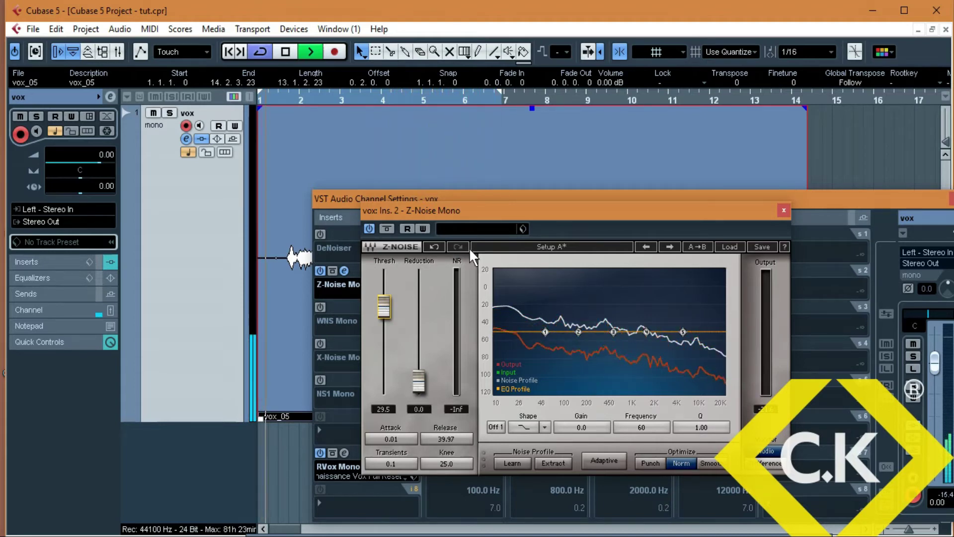
{"action": "left_click_drag", "start_coordinate": [383, 307], "coordinate": [383, 302]}
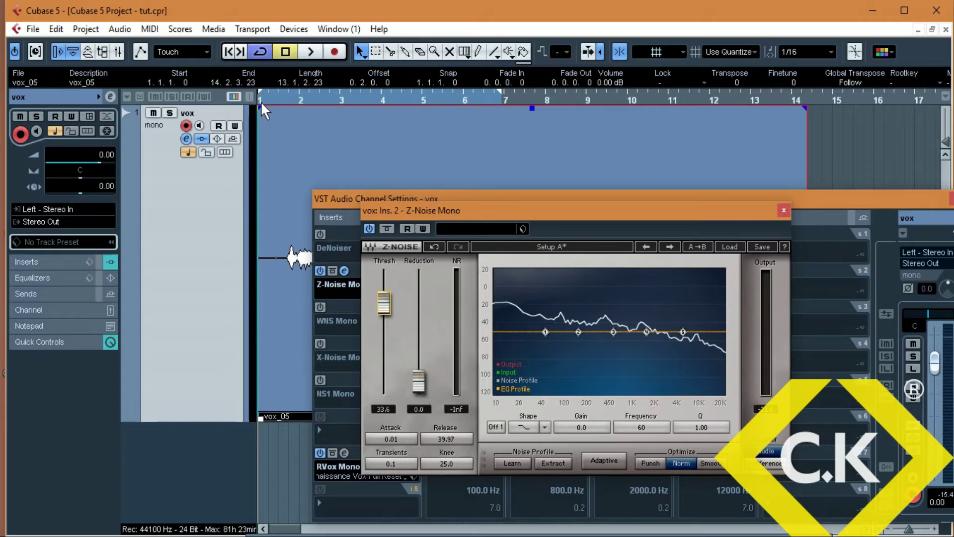
{"action": "key", "text": "space"}
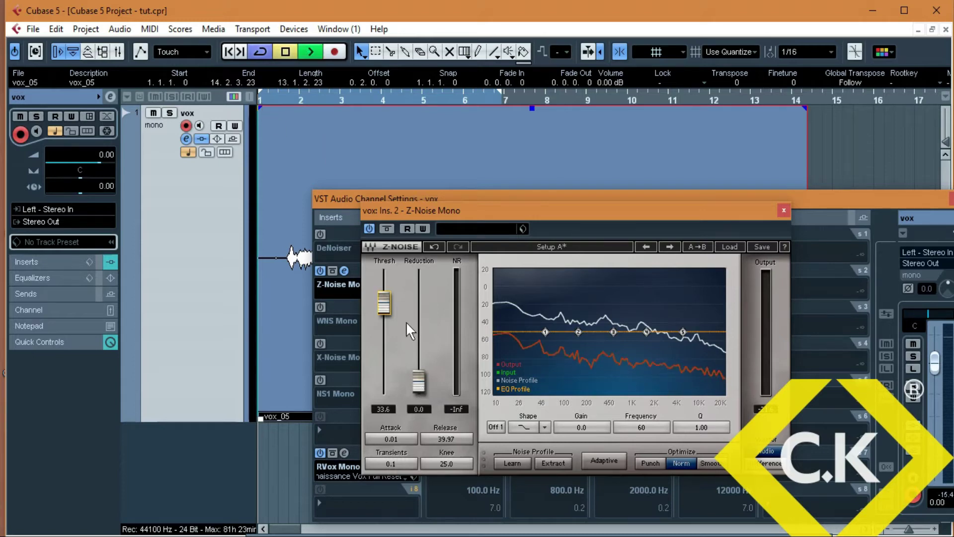
{"action": "left_click_drag", "start_coordinate": [411, 375], "coordinate": [415, 337]}
{"action": "left_click_drag", "start_coordinate": [412, 391], "coordinate": [416, 368]}
{"action": "key", "text": "space"}
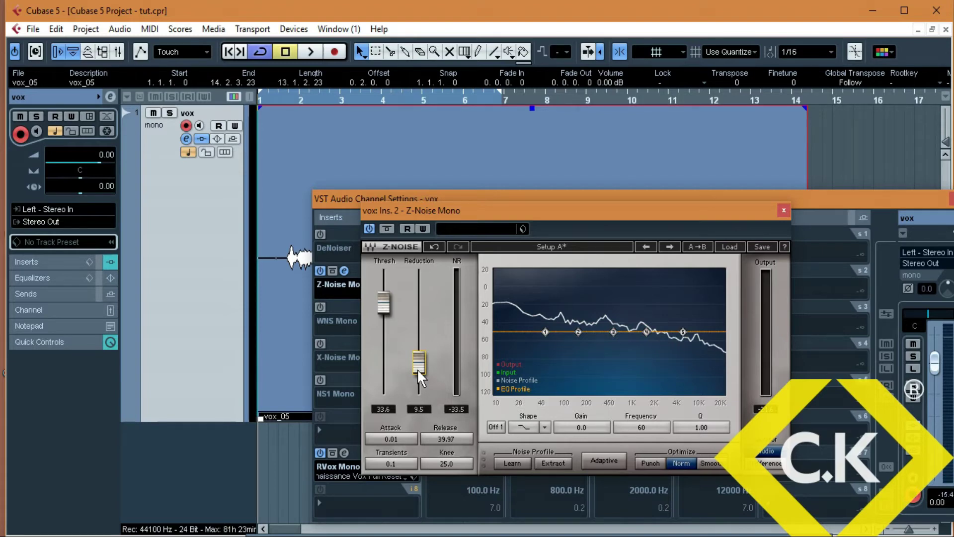
{"action": "key", "text": "space"}
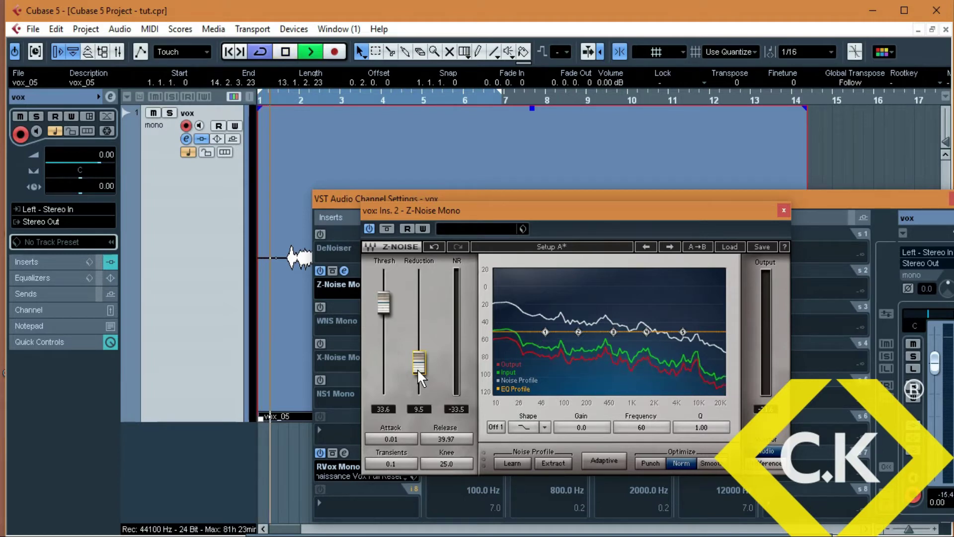
{"action": "key", "text": "space"}
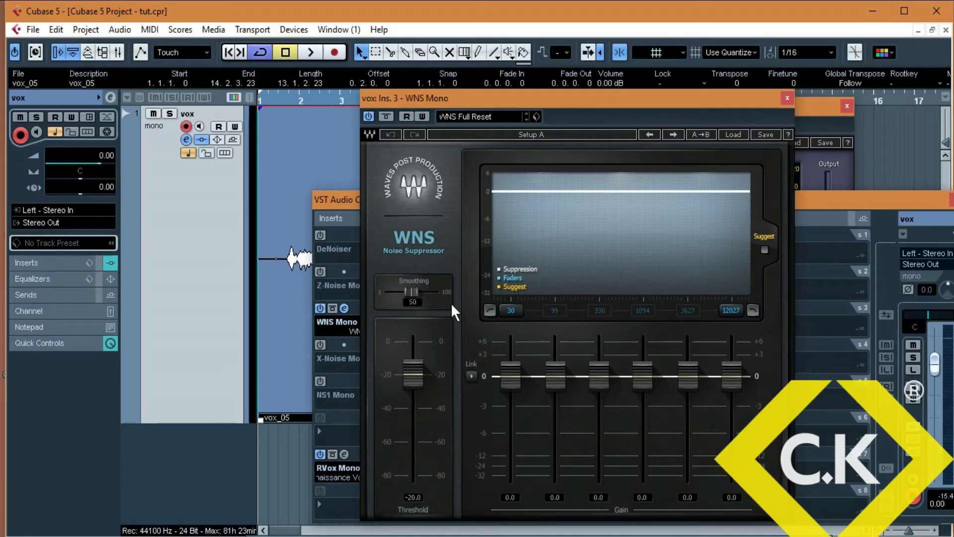
Audition the vocal, then apply WNS suggested band gains of -1.1 to -2.8 dB
{"action": "left_click_drag", "start_coordinate": [737, 102], "coordinate": [822, 239]}
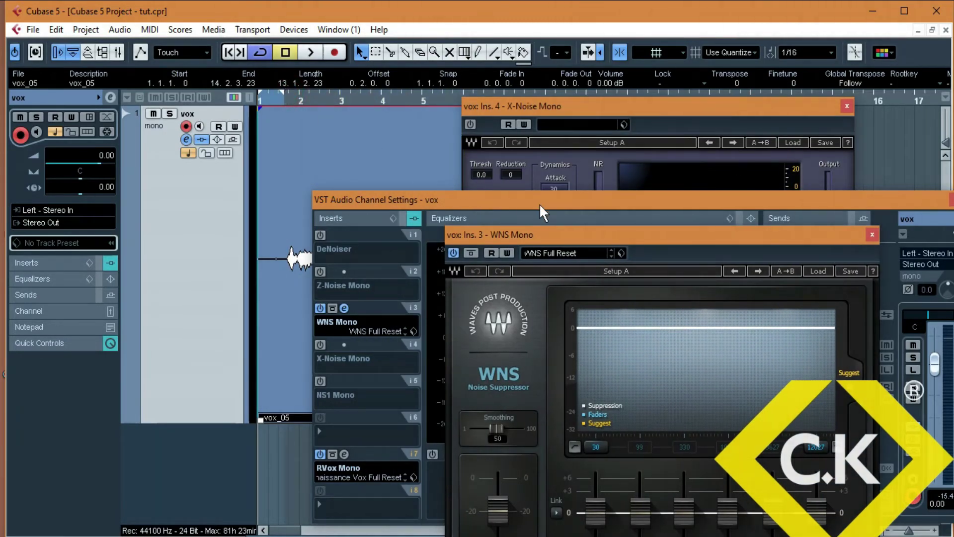
{"action": "left_click_drag", "start_coordinate": [614, 231], "coordinate": [578, 95]}
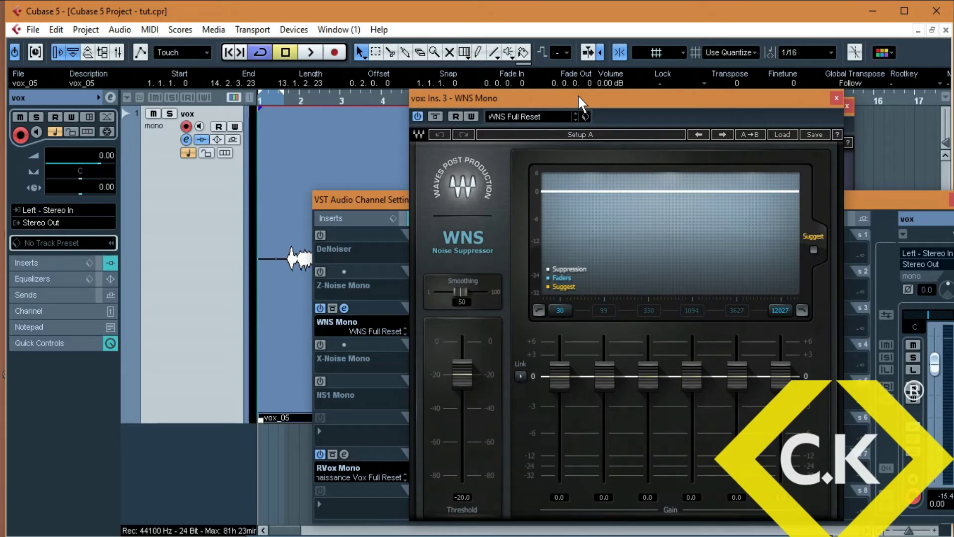
{"action": "key", "text": "space"}
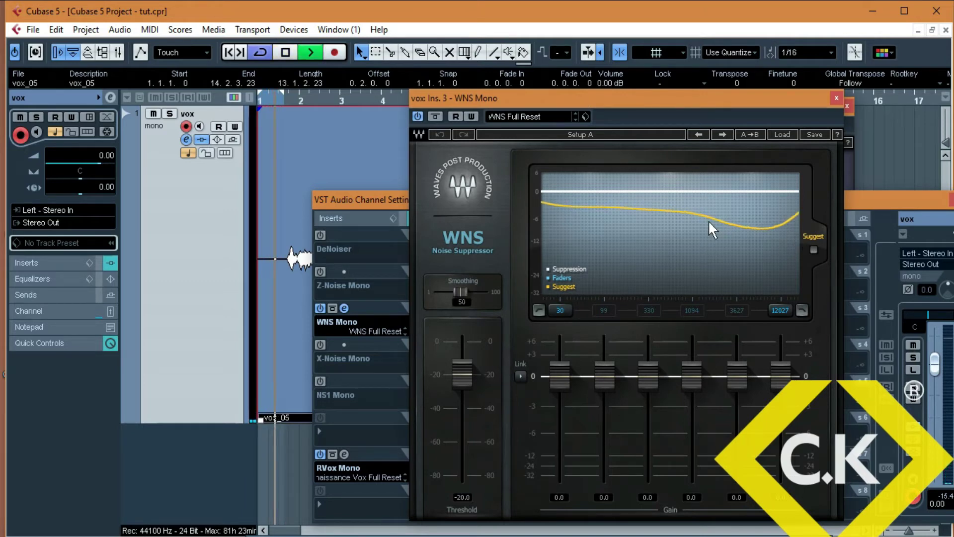
{"action": "key", "text": "space"}
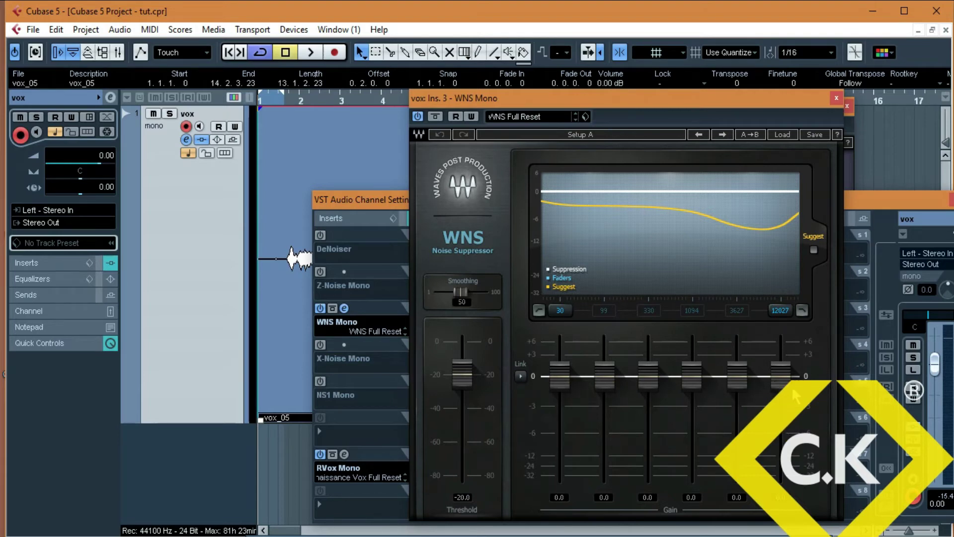
{"action": "left_click", "coordinate": [814, 249]}
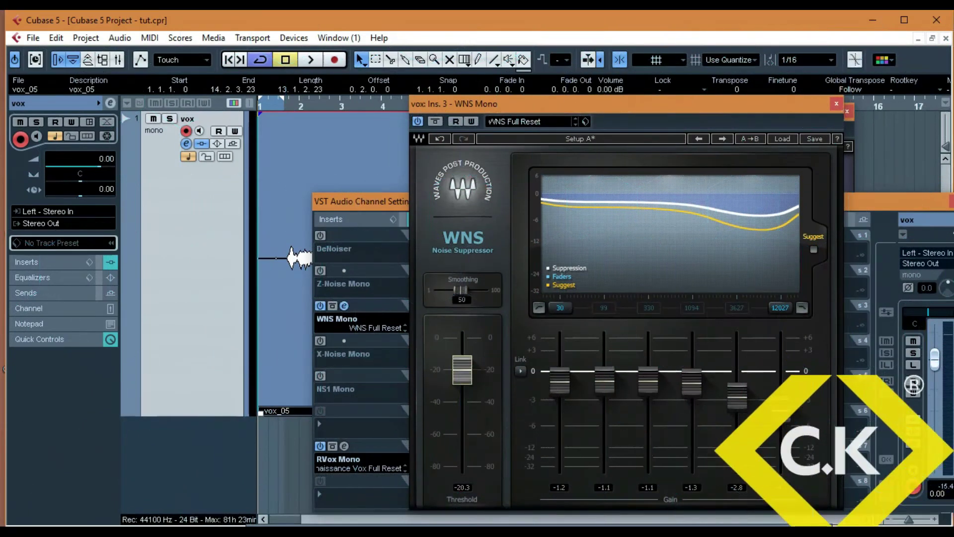
Drop the WNS threshold to -80, then raise it to -58.2 while auditioning
{"action": "left_click_drag", "start_coordinate": [462, 369], "coordinate": [464, 344]}
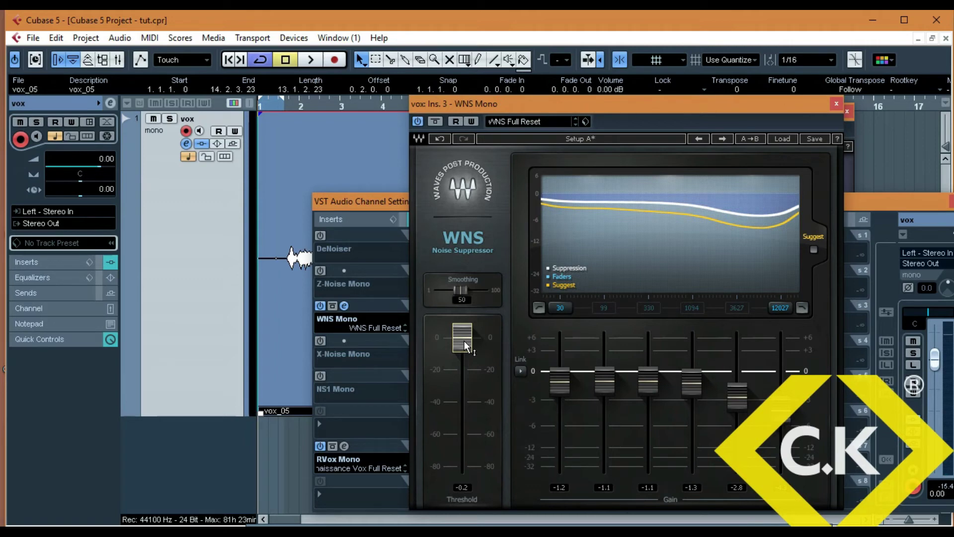
{"action": "left_click_drag", "start_coordinate": [464, 341], "coordinate": [465, 466]}
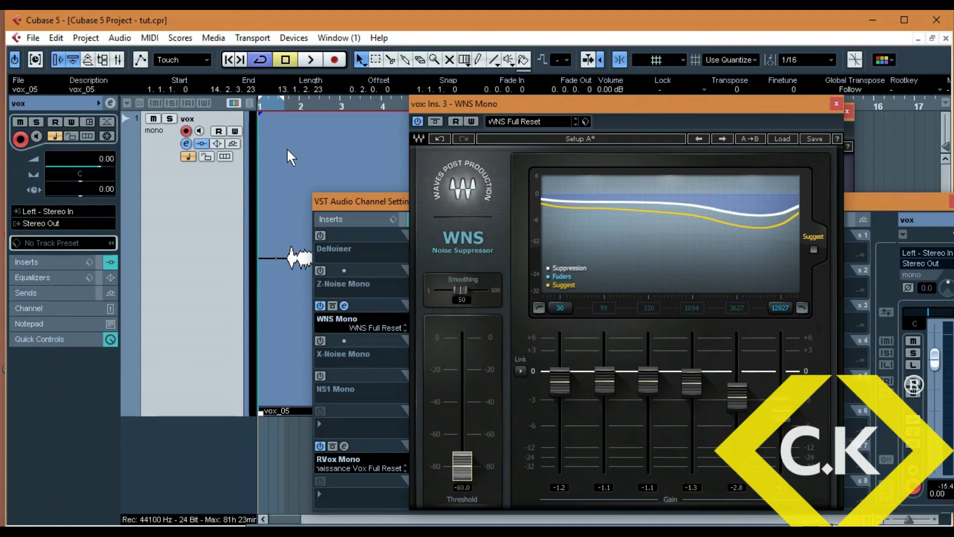
{"action": "key", "text": "space"}
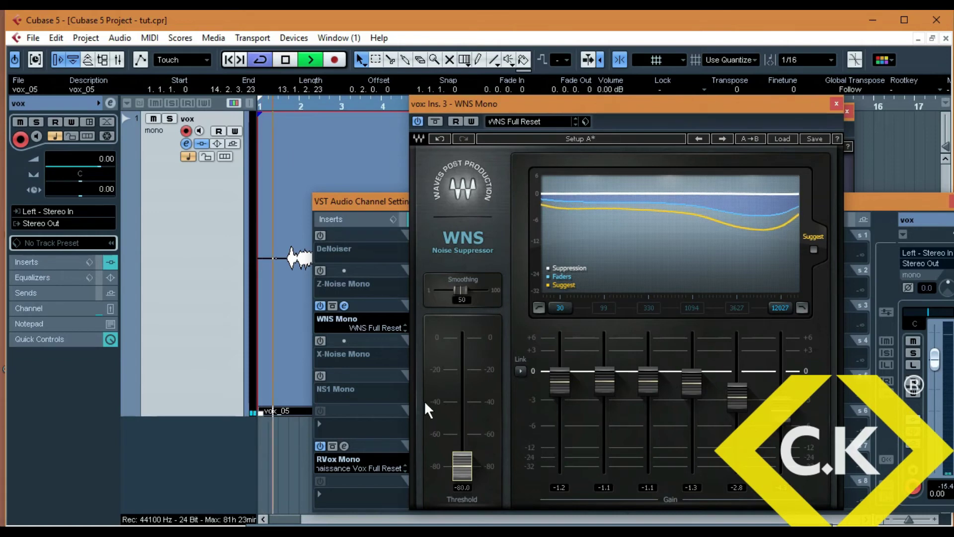
{"action": "left_click_drag", "start_coordinate": [469, 463], "coordinate": [468, 427]}
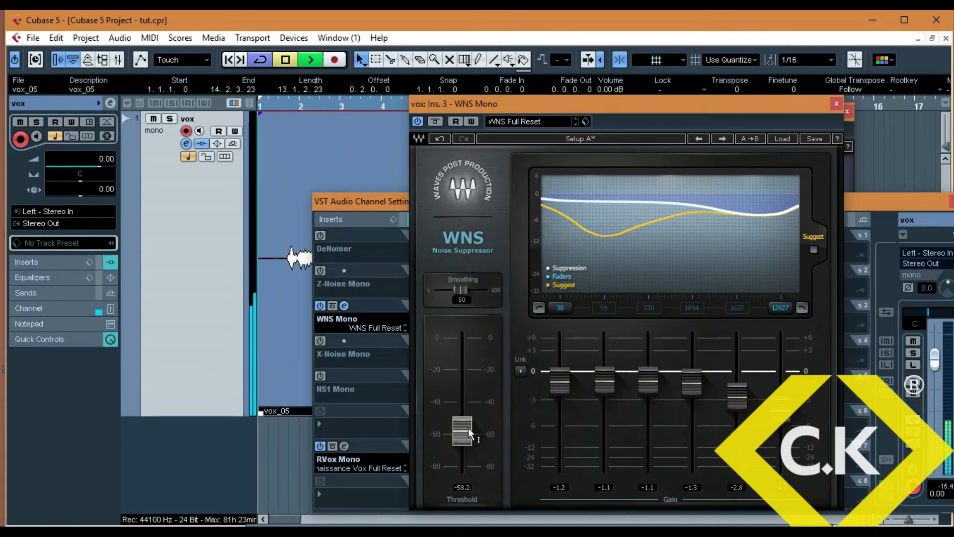
{"action": "key", "text": "space"}
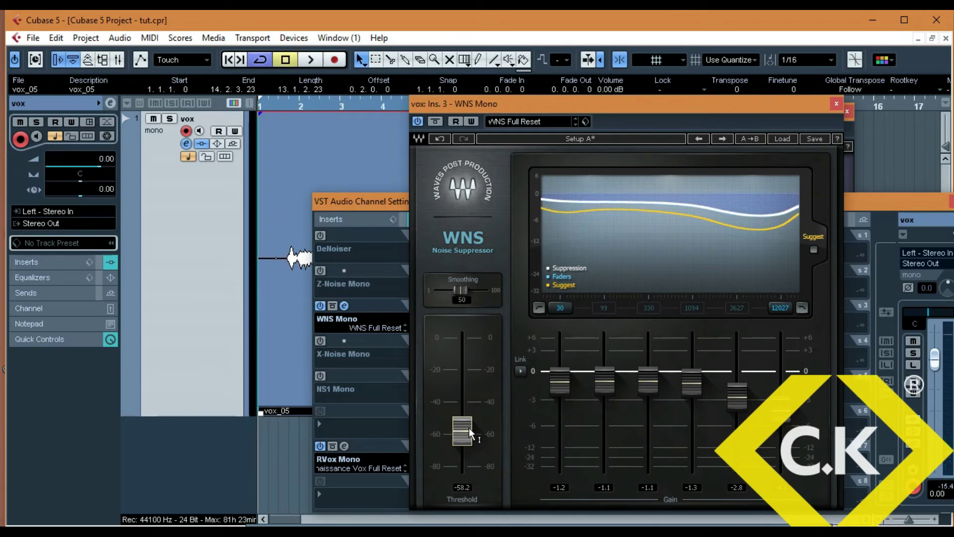
{"action": "key", "text": "space"}
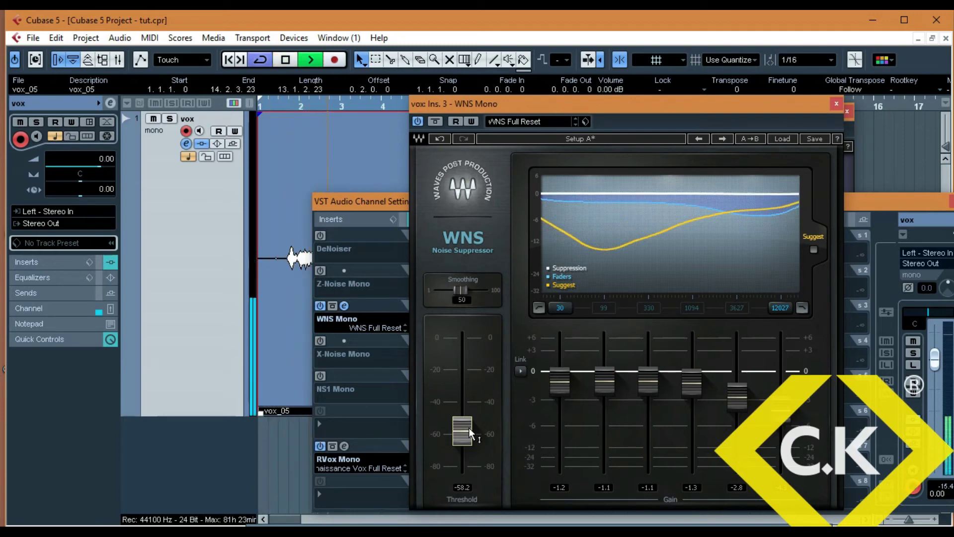
{"action": "key", "text": "space"}
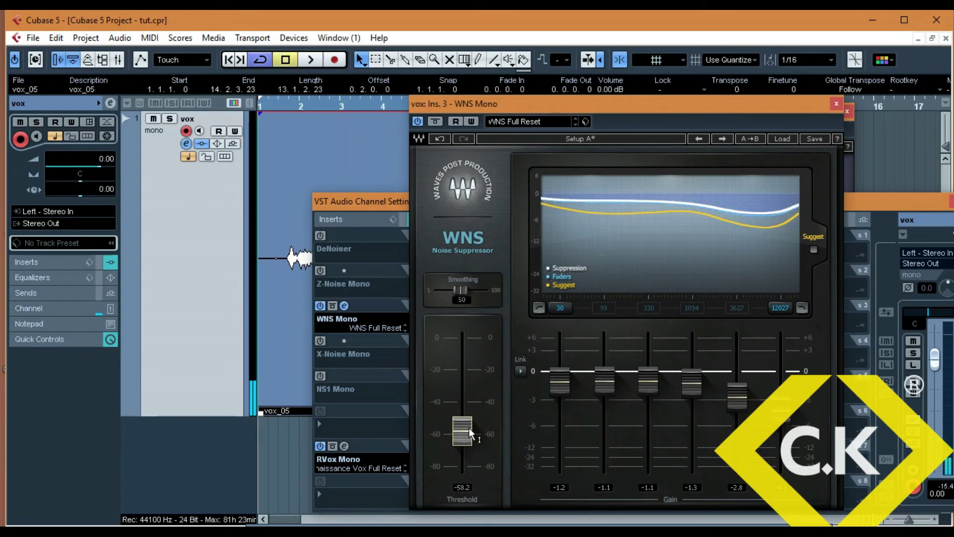
{"action": "mouse_move", "coordinate": [341, 377]}
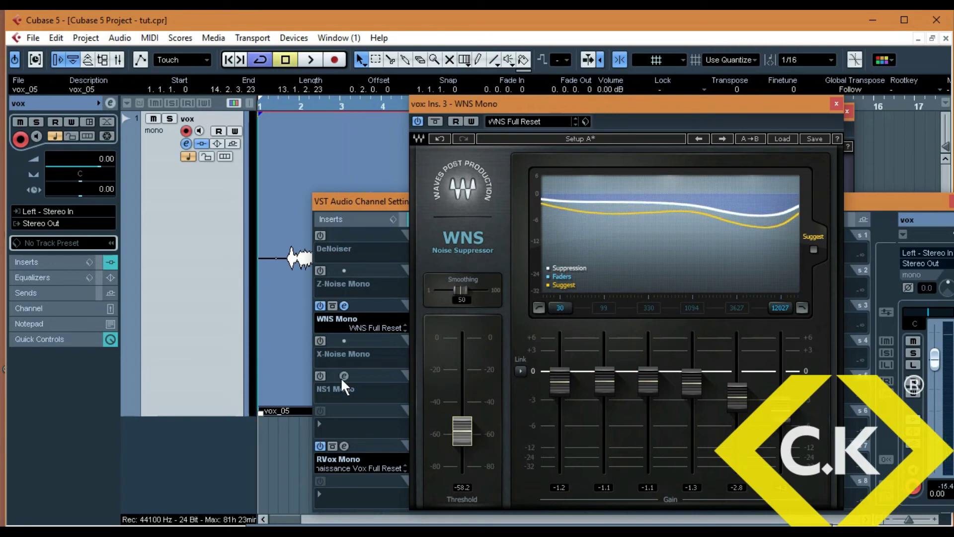
Glance at the RVox editor, then open the NS1 Mono editor on insert 5
{"action": "left_click", "coordinate": [345, 449]}
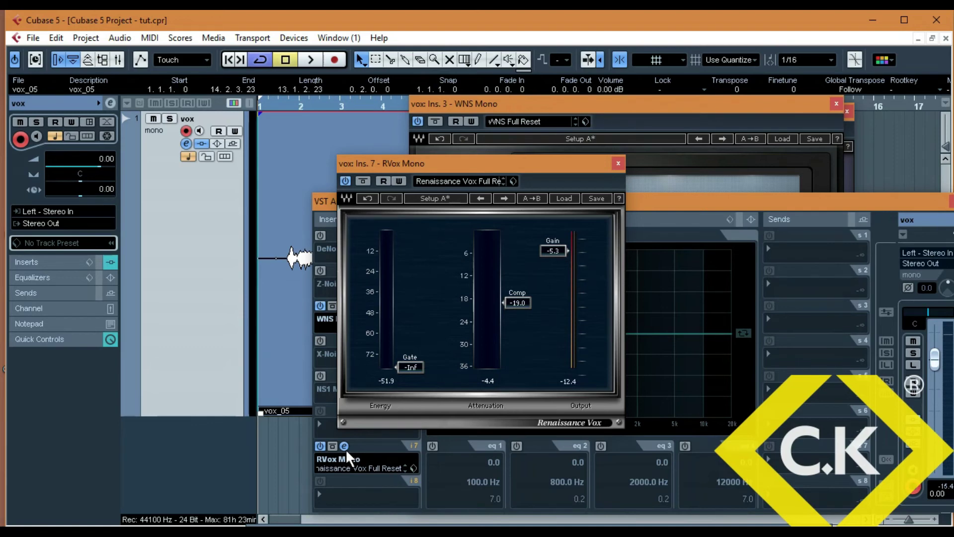
{"action": "left_click", "coordinate": [617, 163]}
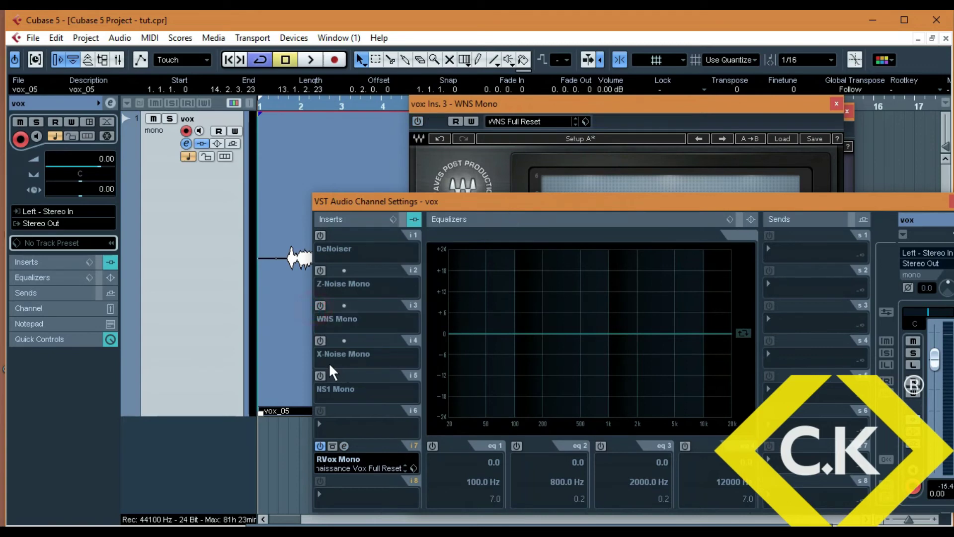
{"action": "left_click", "coordinate": [344, 377]}
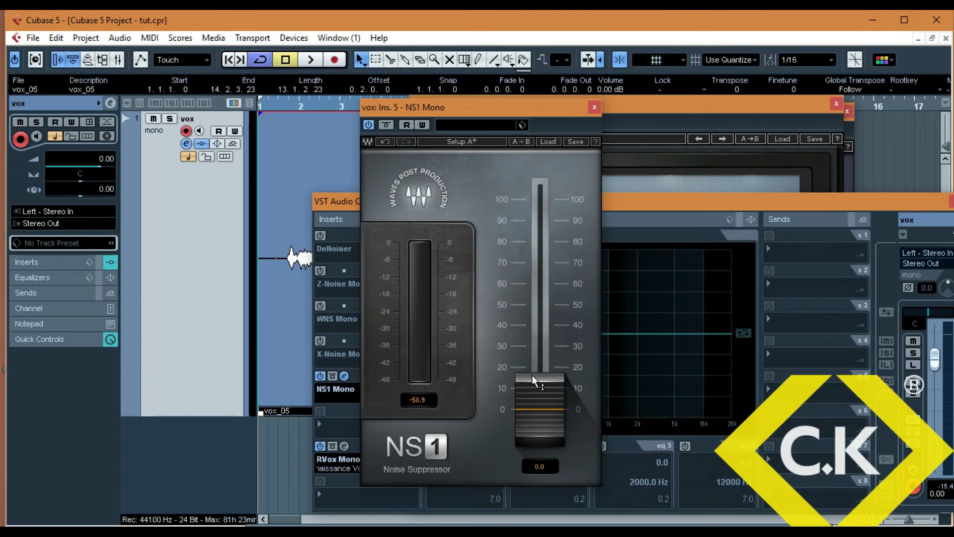
Audition NS1 suppression at 26.3 and back at 0, then play with NS1 bypassed
{"action": "key", "text": "space"}
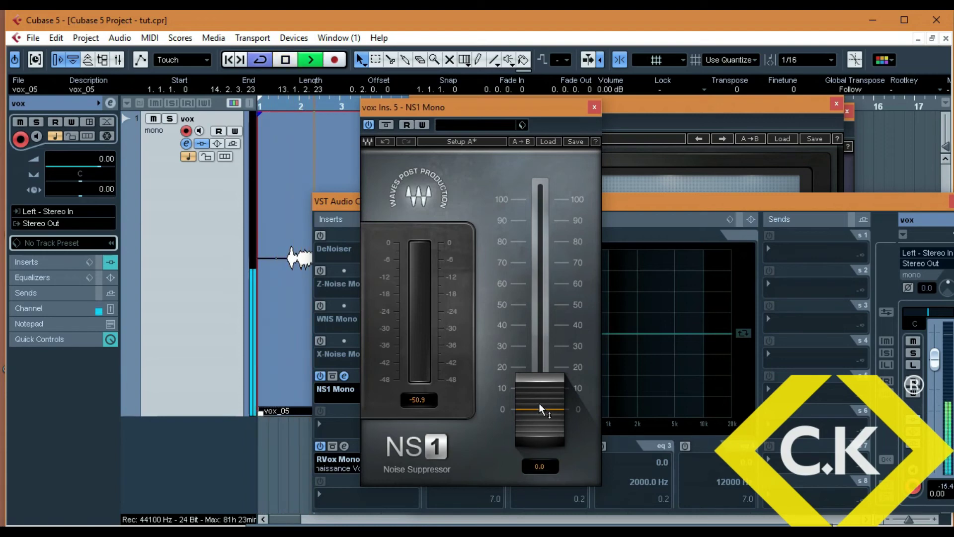
{"action": "key", "text": "space"}
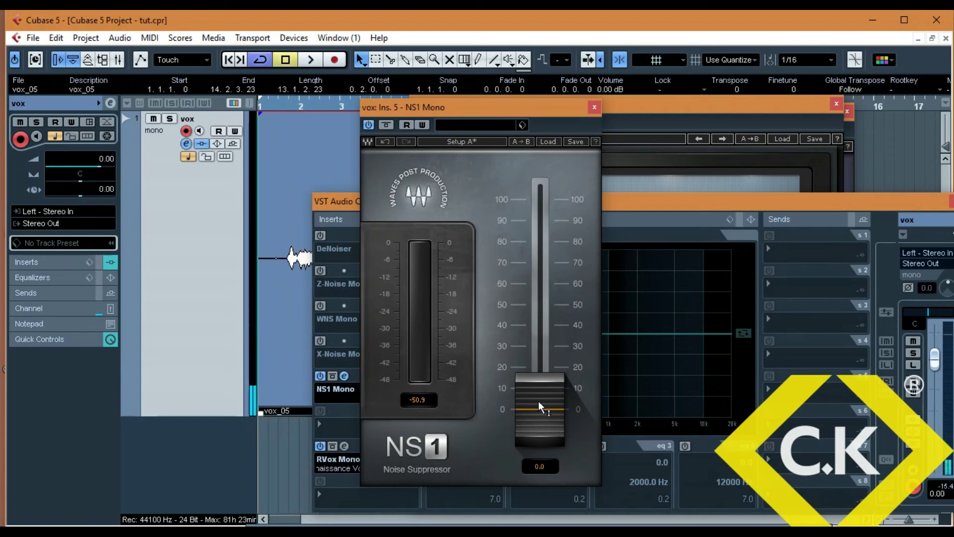
{"action": "key", "text": "space"}
{"action": "mouse_move", "coordinate": [545, 411]}
{"action": "left_mouse_down"}
{"action": "mouse_move", "coordinate": [545, 355]}
{"action": "mouse_move", "coordinate": [545, 411]}
{"action": "left_mouse_up"}
{"action": "key", "text": "space"}
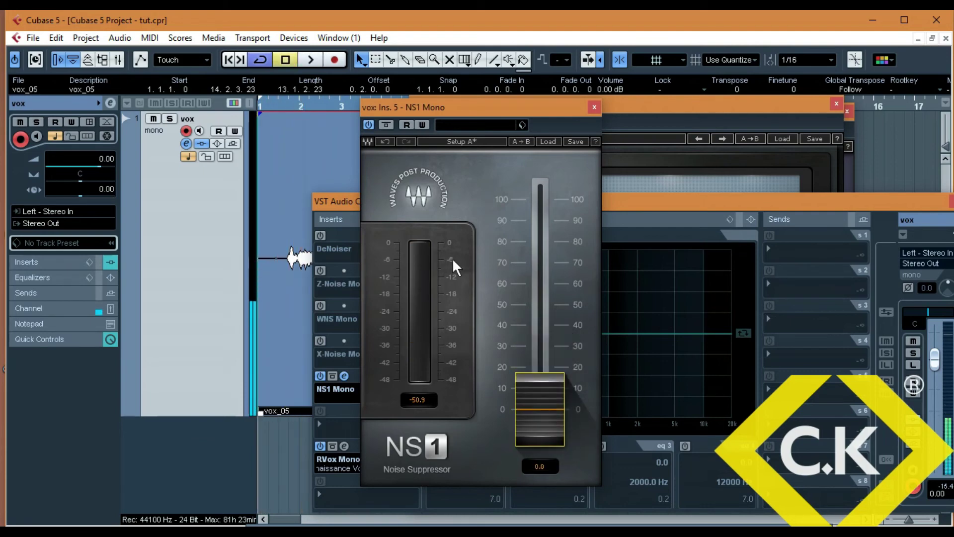
{"action": "left_click", "coordinate": [385, 122]}
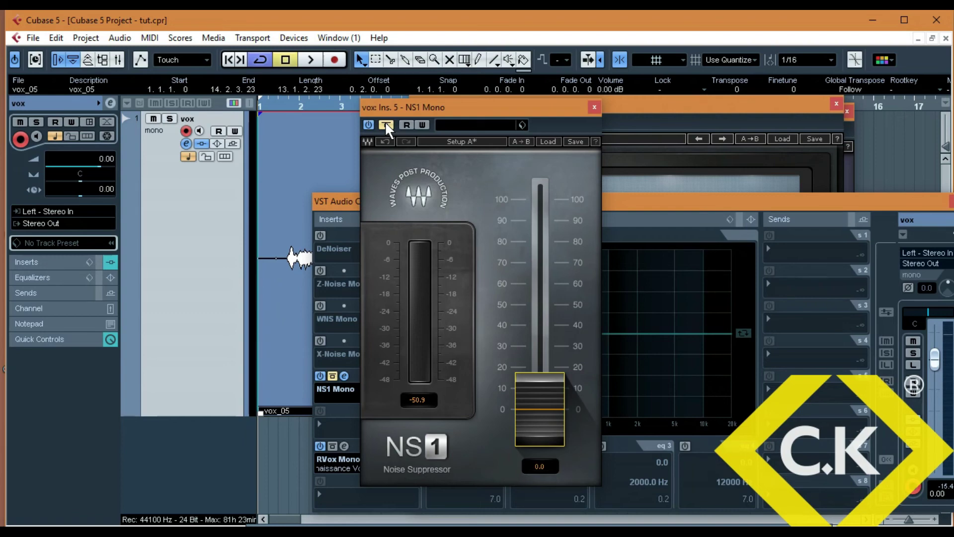
{"action": "key", "text": "space"}
Reload a fresh NS1 Mono into the fifth insert slot
{"action": "left_click", "coordinate": [347, 392]}
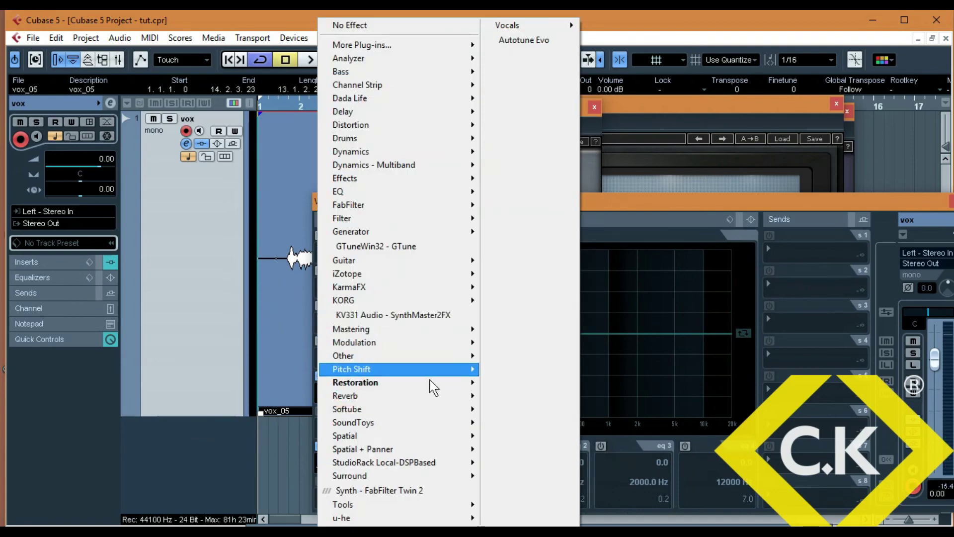
{"action": "mouse_move", "coordinate": [435, 381]}
{"action": "left_click", "coordinate": [559, 156]}
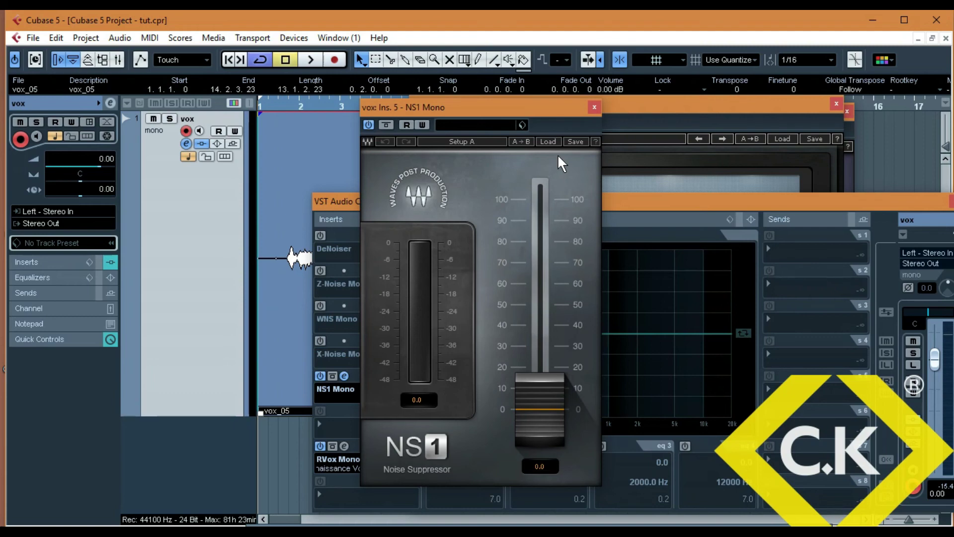
Set NS1 suppression to 5.0 and audition the vocal
{"action": "key", "text": "space"}
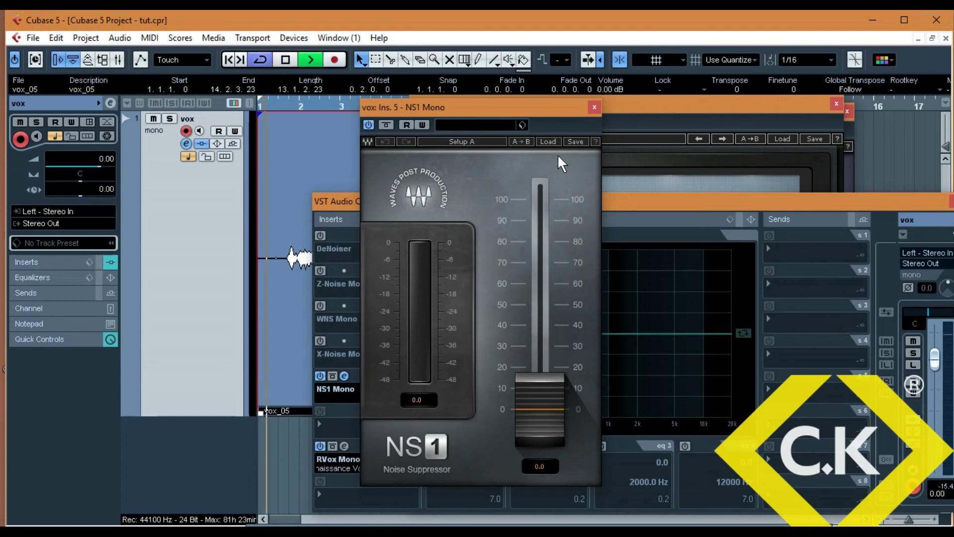
{"action": "key", "text": "space"}
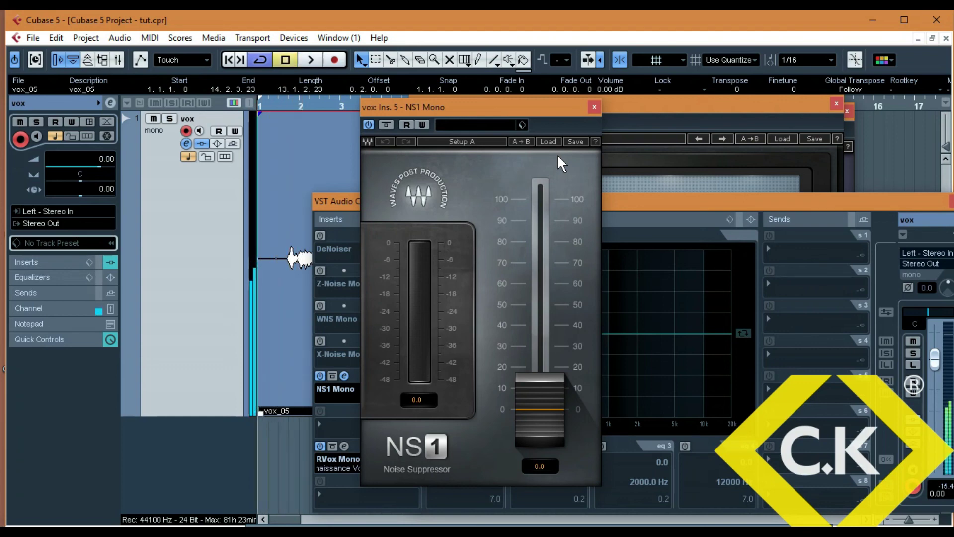
{"action": "left_click_drag", "start_coordinate": [550, 389], "coordinate": [549, 379]}
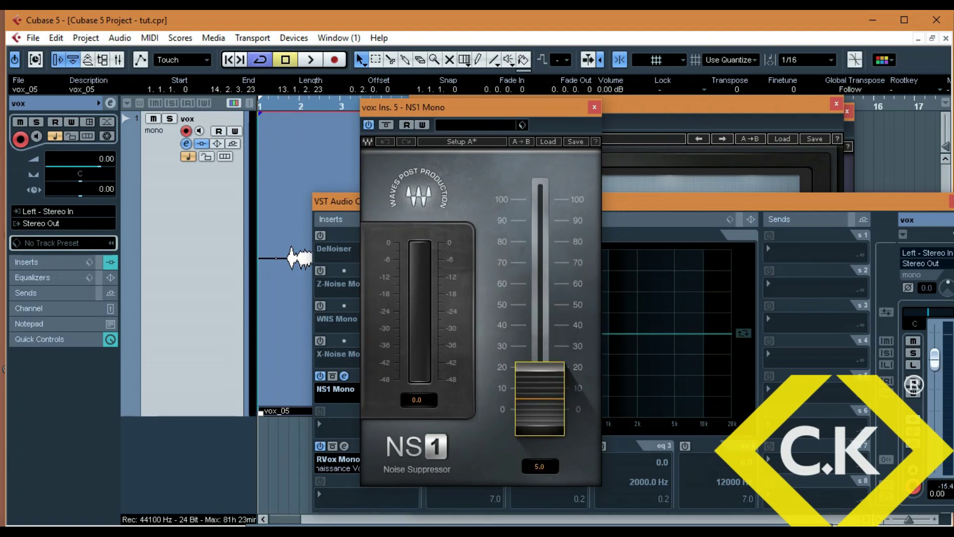
{"action": "key", "text": "space"}
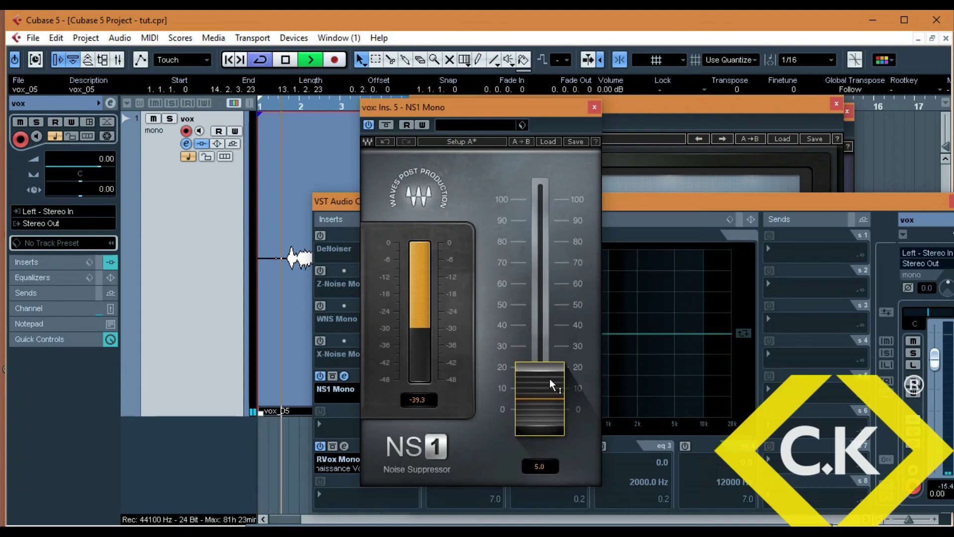